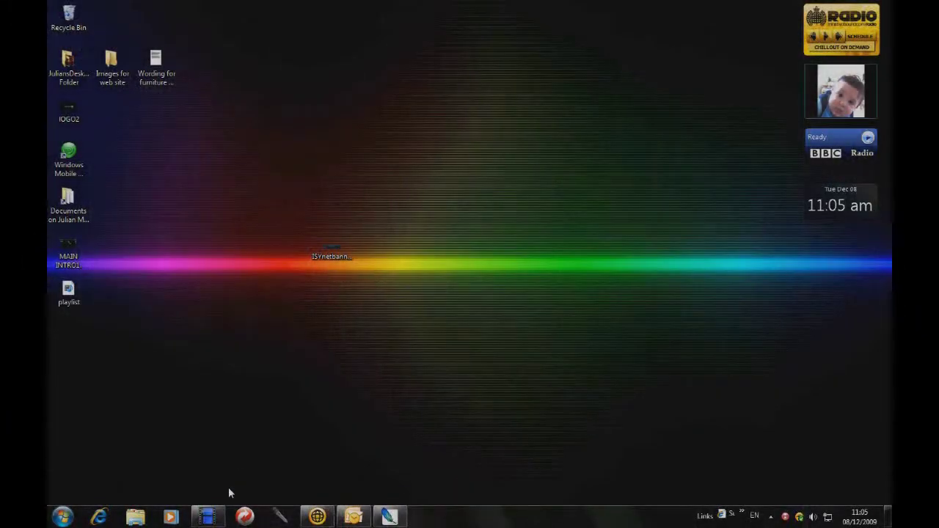
Bring Photoshop back on screen from the taskbar, showing the dark slate Untitled-1 canvas
mouse_move(224, 514)
Bring Photoshop forward and browse File > Open to the Documents library
click(388, 516)
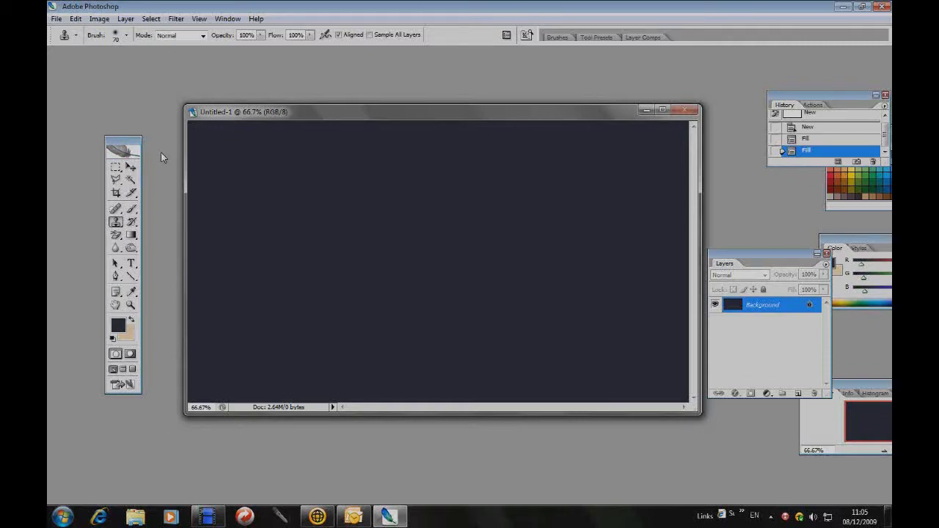
click(56, 18)
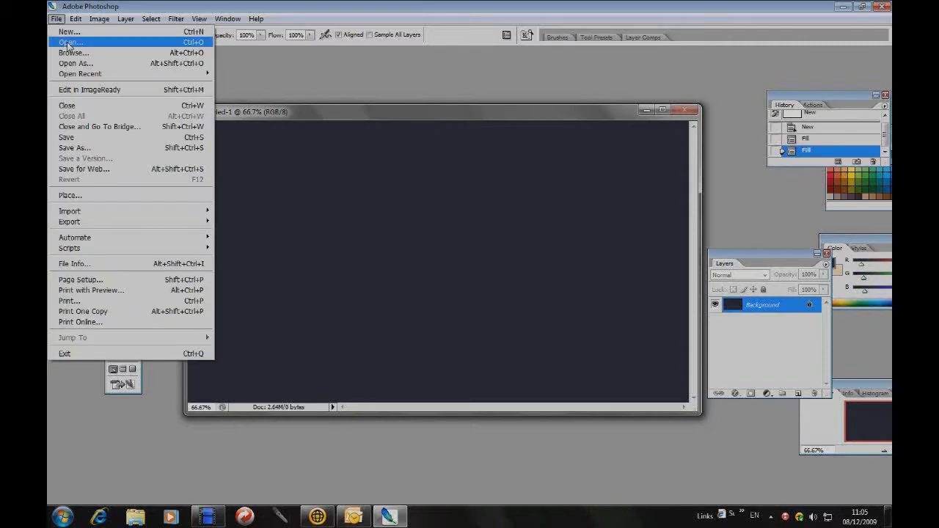
click(68, 44)
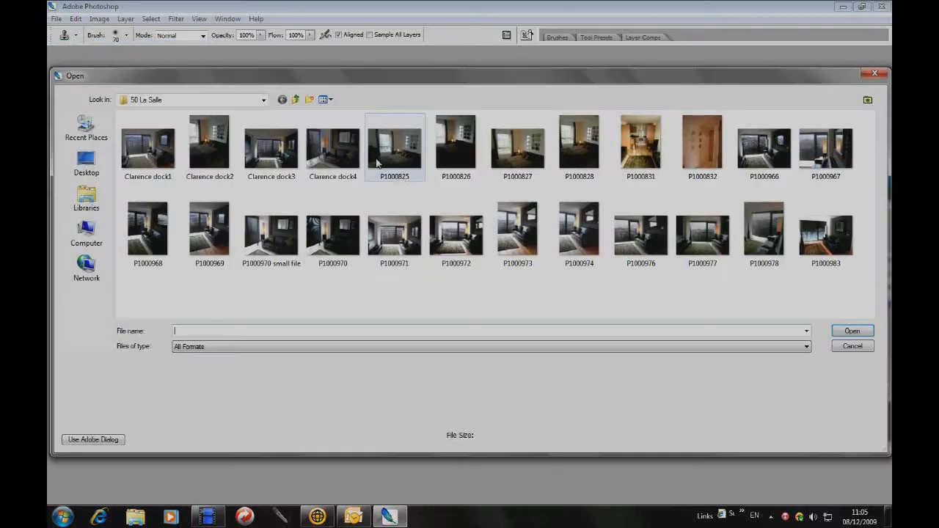
click(296, 100)
click(297, 101)
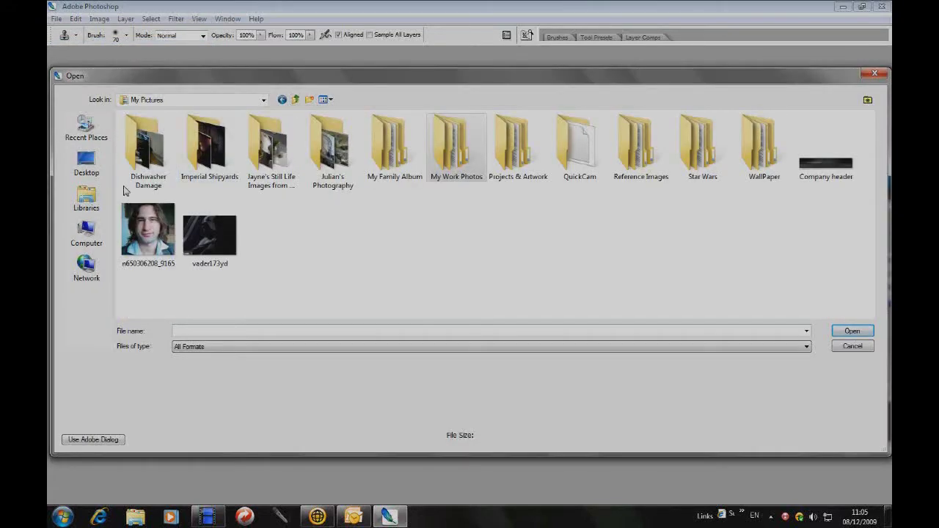
click(86, 198)
double_click(145, 132)
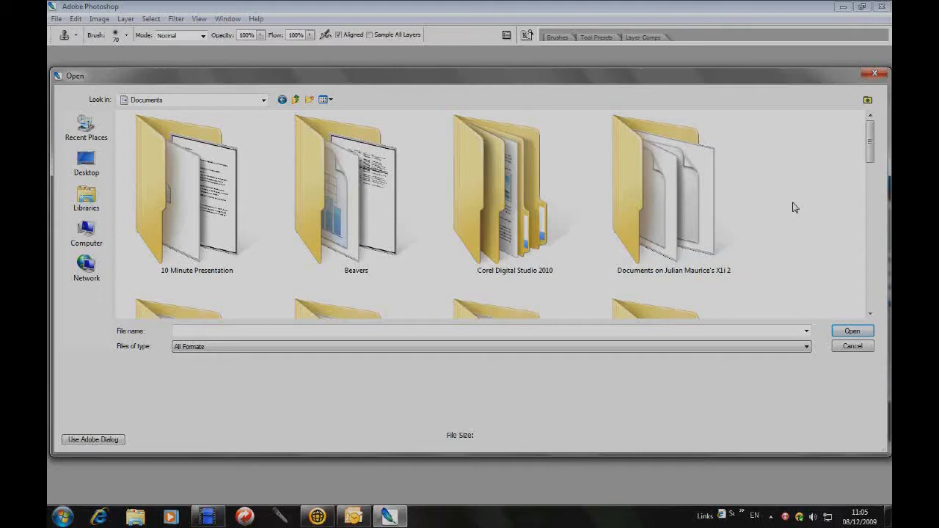
Open 600px-Imperial_Emblem_svg.png from the Imperial Shipyards folder
scroll(785, 209, down, 5)
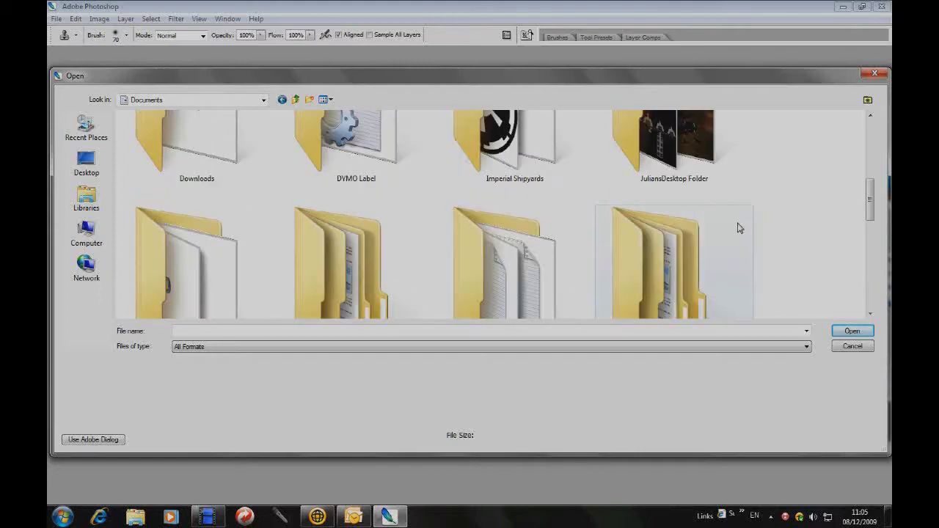
click(528, 163)
double_click(531, 174)
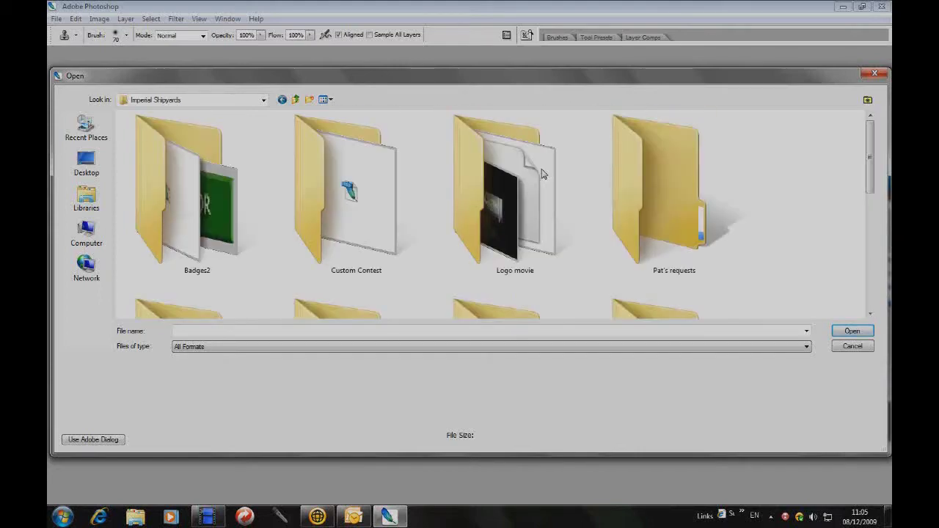
scroll(608, 224, down, 5)
click(513, 228)
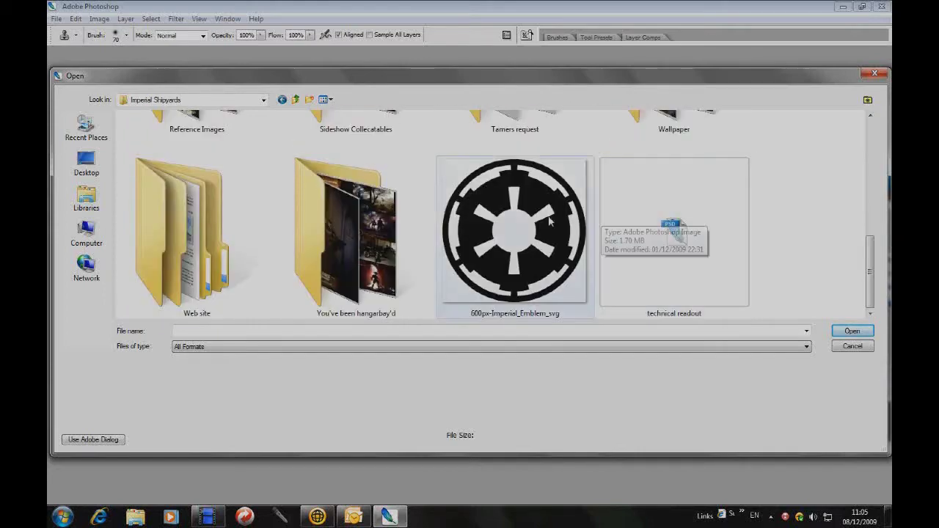
click(849, 332)
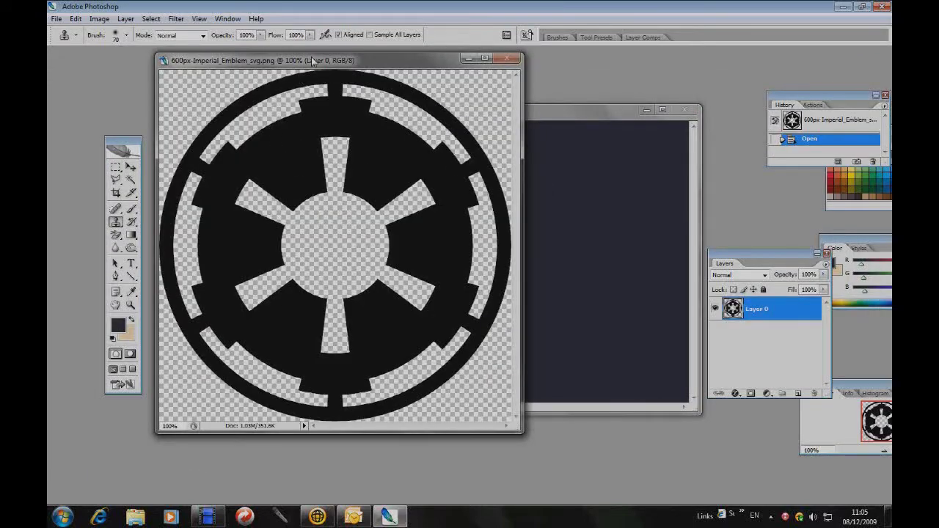
Select the emblem's black area with the Magic Wand and copy it
drag(309, 66, 302, 96)
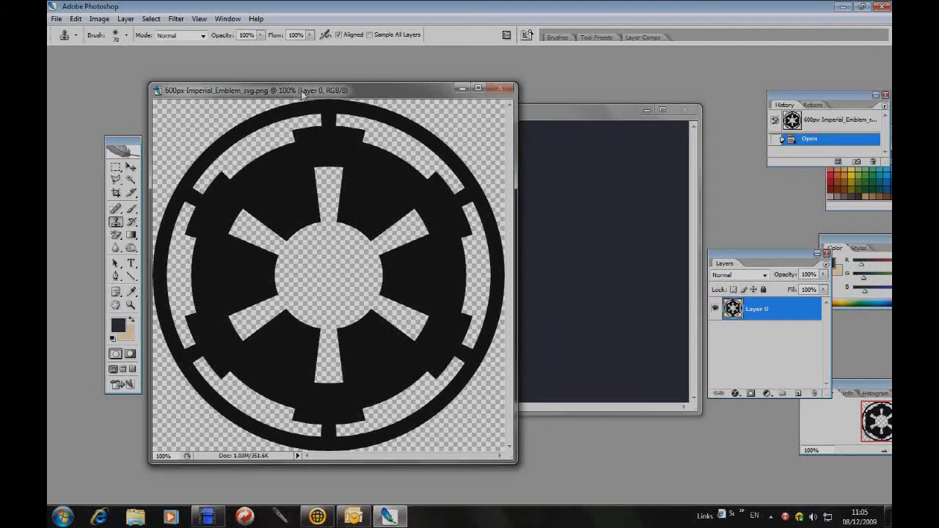
click(131, 181)
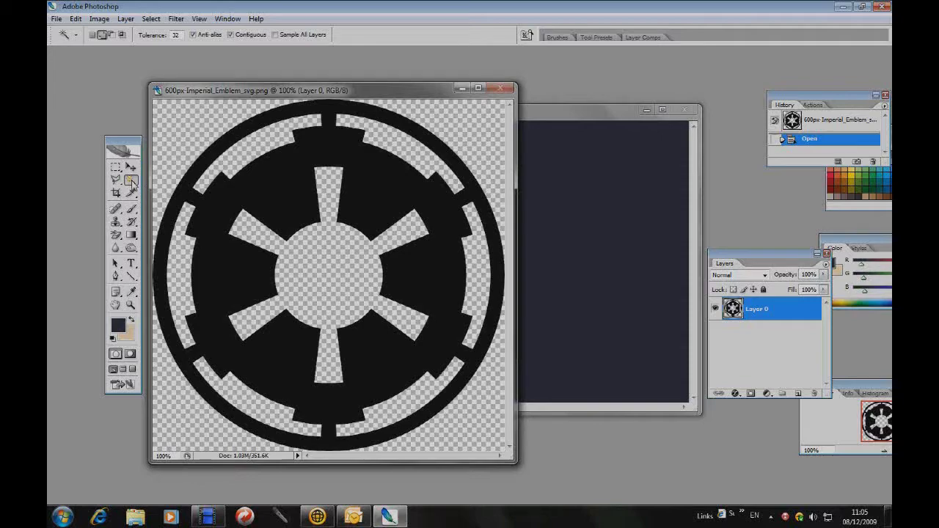
click(272, 192)
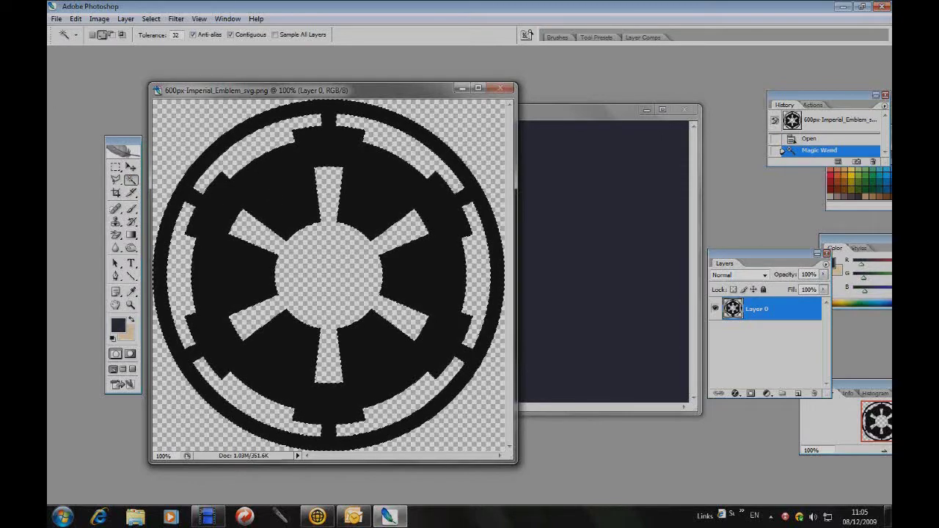
click(76, 18)
click(102, 96)
Paste the copied emblem into the Untitled-1 canvas as Layer 1
click(628, 213)
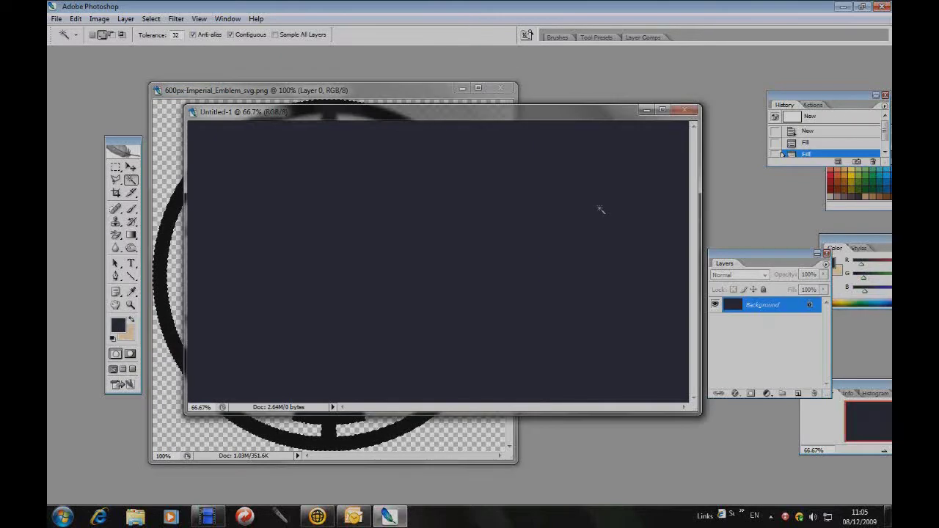
click(75, 19)
click(110, 116)
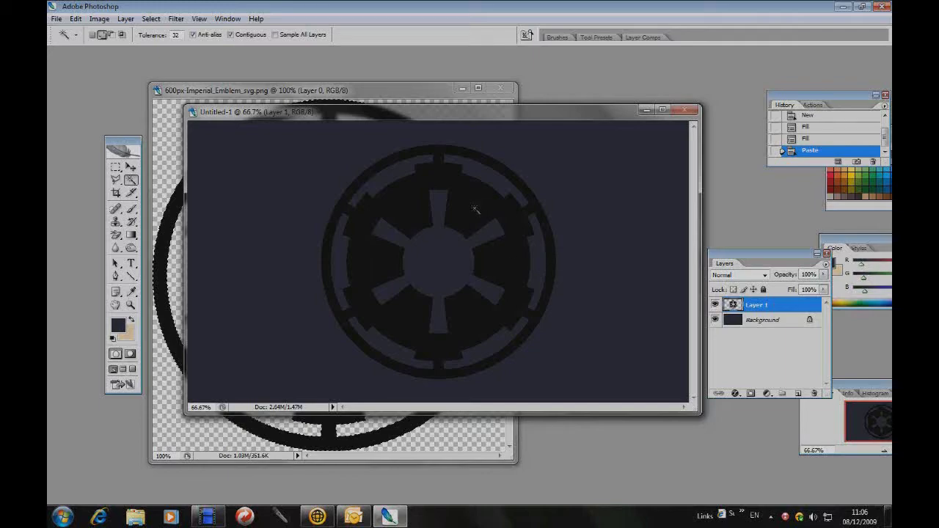
Invert Layer 1 with Image > Adjustments > Invert so the emblem turns pale white
click(75, 19)
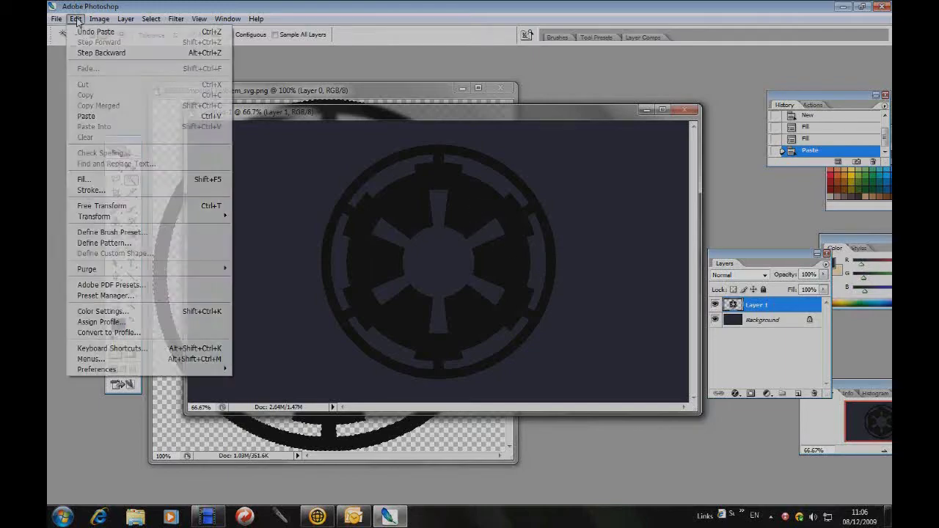
click(99, 19)
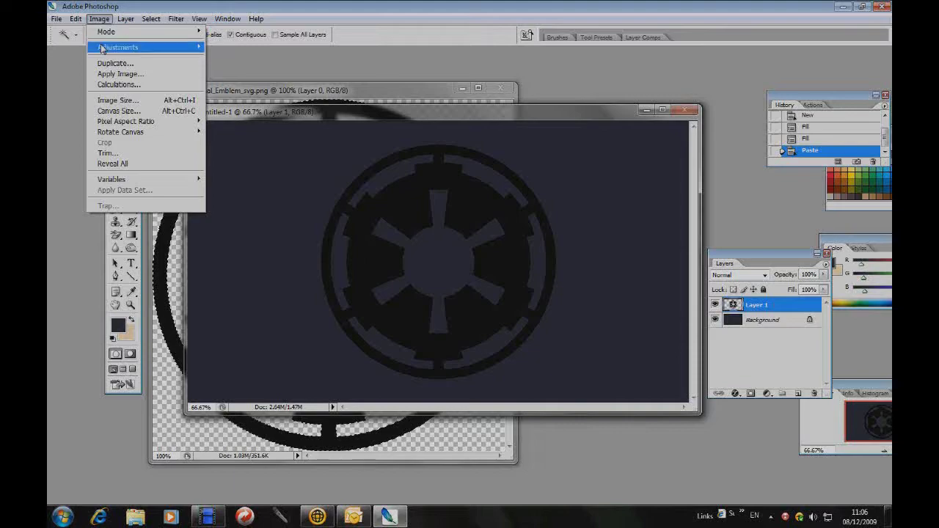
mouse_move(117, 47)
click(241, 235)
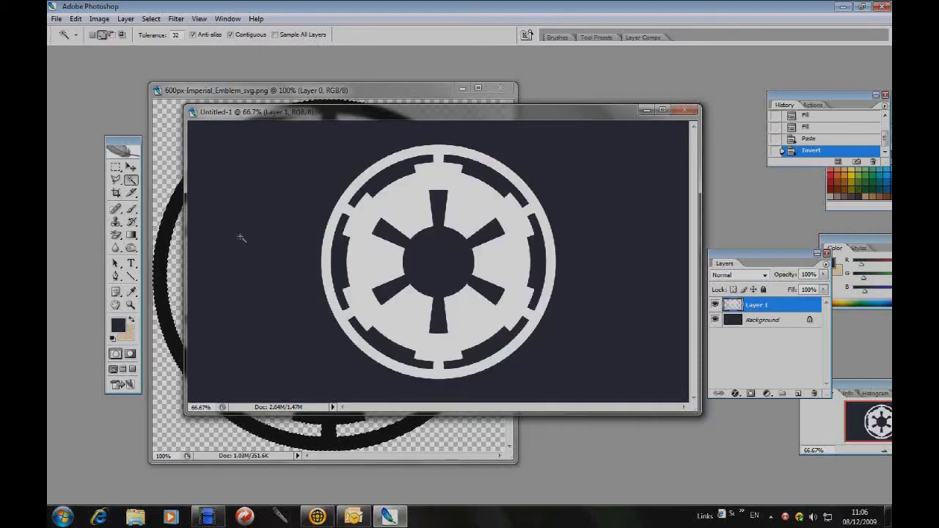
Switch to the Rectangular Marquee, reposition the Layers palette and make Layer 1 active
click(115, 167)
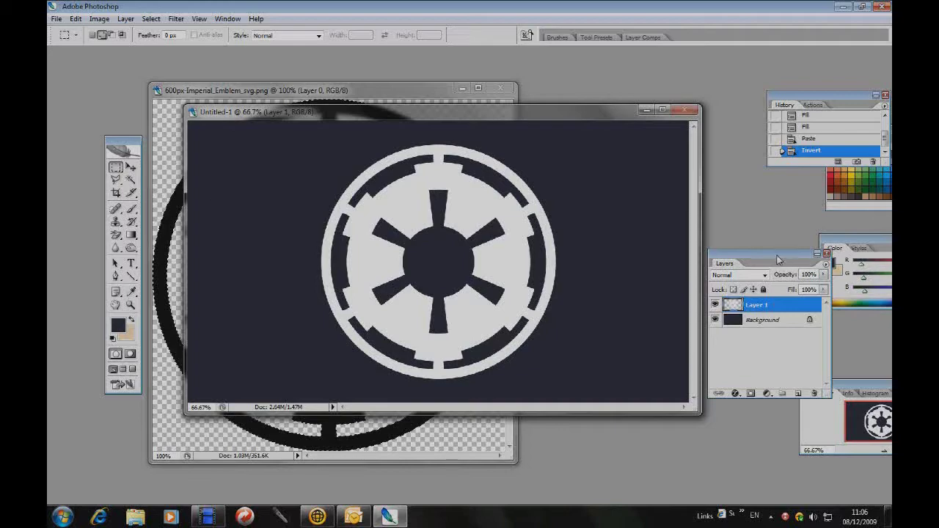
drag(779, 259, 777, 211)
click(763, 276)
click(761, 264)
click(763, 276)
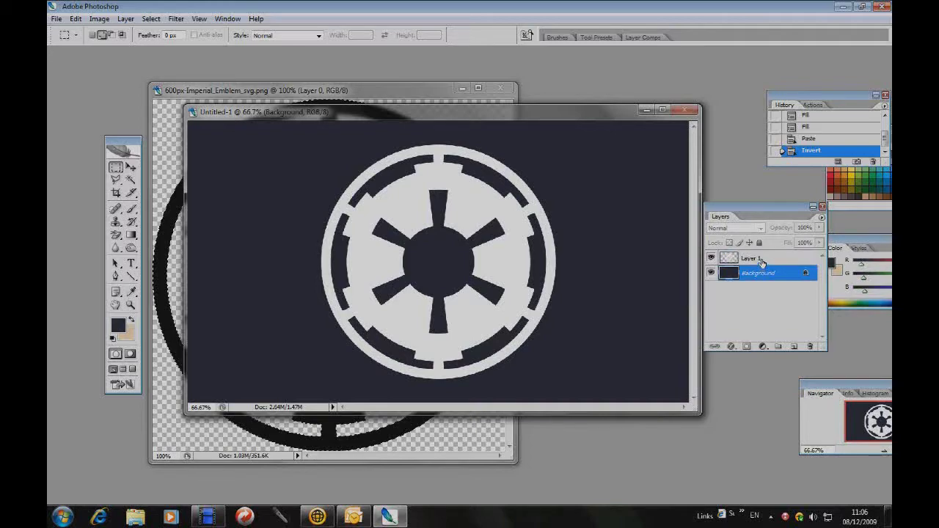
click(761, 261)
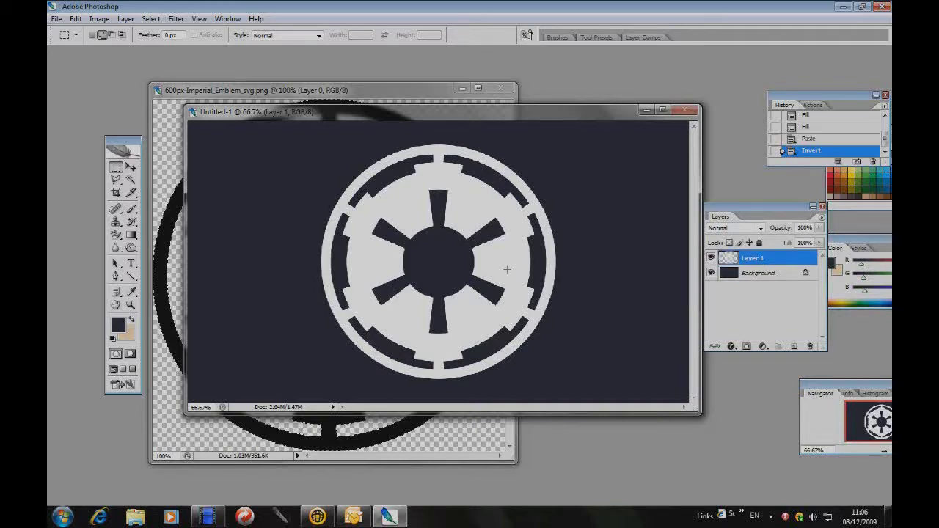
Open Blending Options for Layer 1 and move the Layer Style dialog upward
right_click(778, 258)
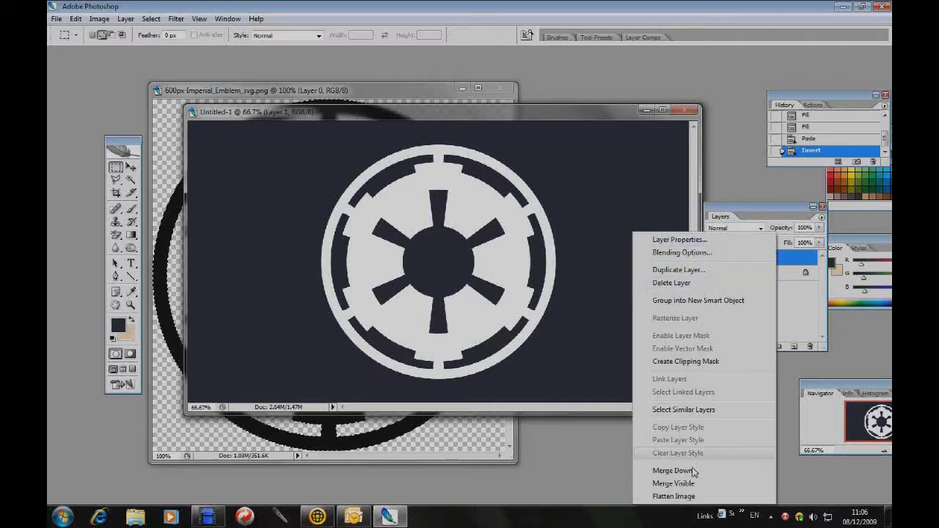
click(682, 253)
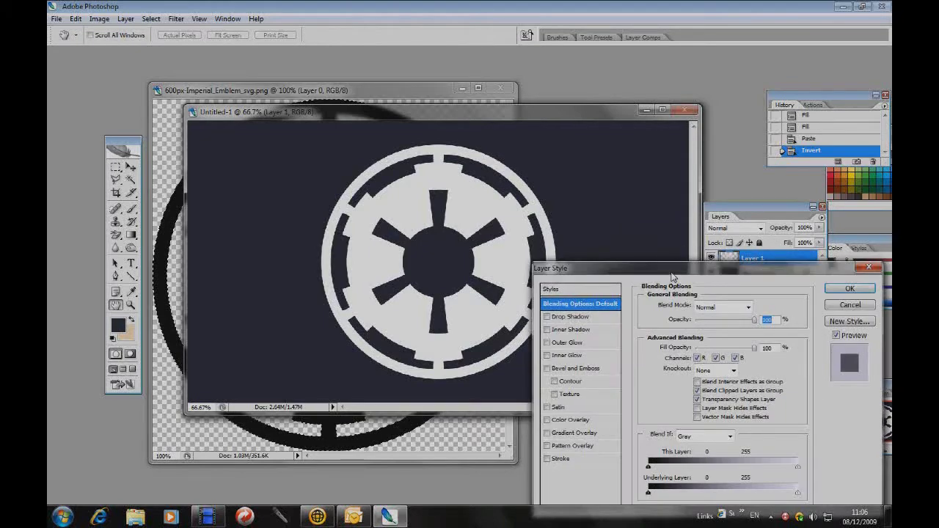
drag(675, 265, 682, 101)
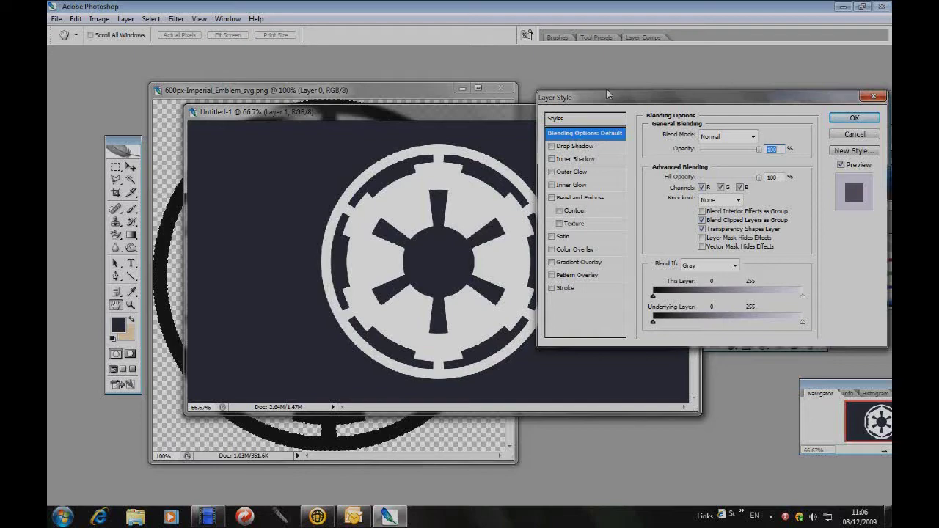
Give the emblem a Drop Shadow with 12 px distance and 27 px size
drag(606, 95, 628, 102)
click(573, 154)
drag(613, 108, 606, 88)
click(589, 135)
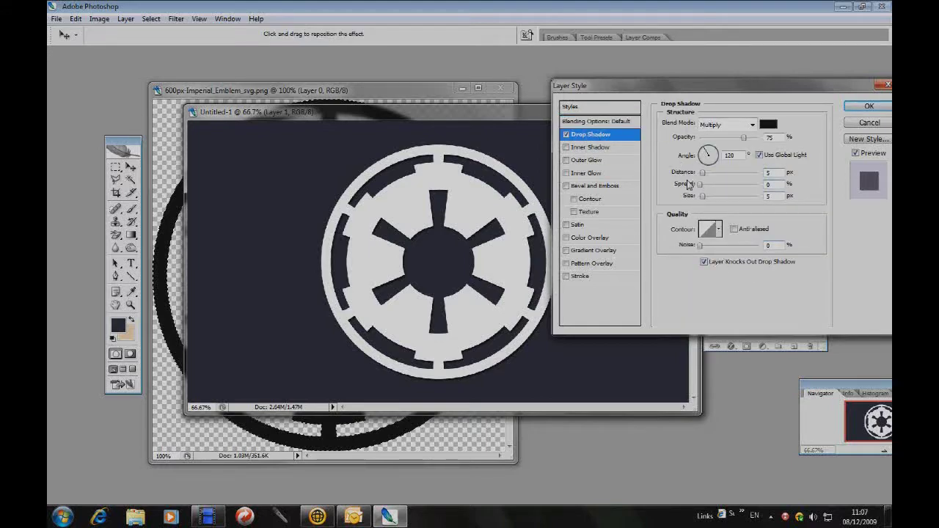
mouse_move(702, 176)
mouse_down()
mouse_move(774, 190)
mouse_move(701, 187)
mouse_up()
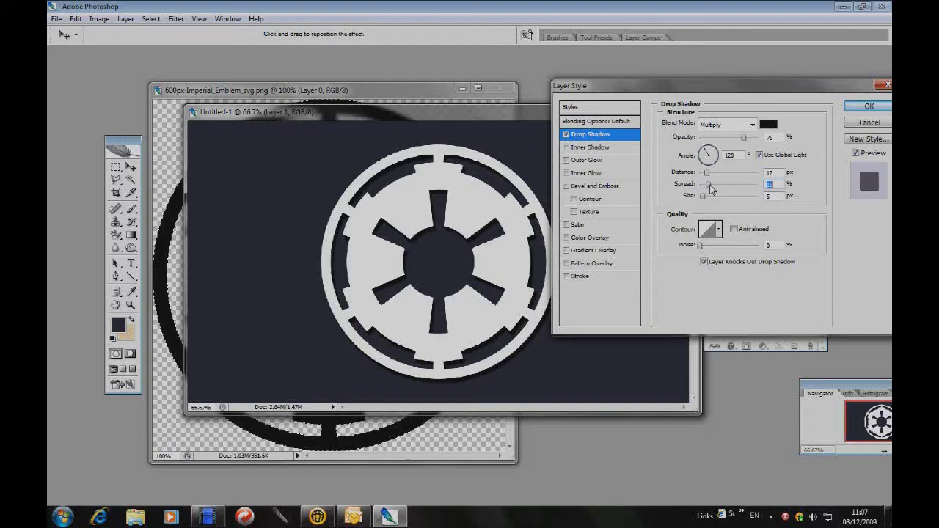
drag(702, 197, 705, 158)
click(868, 106)
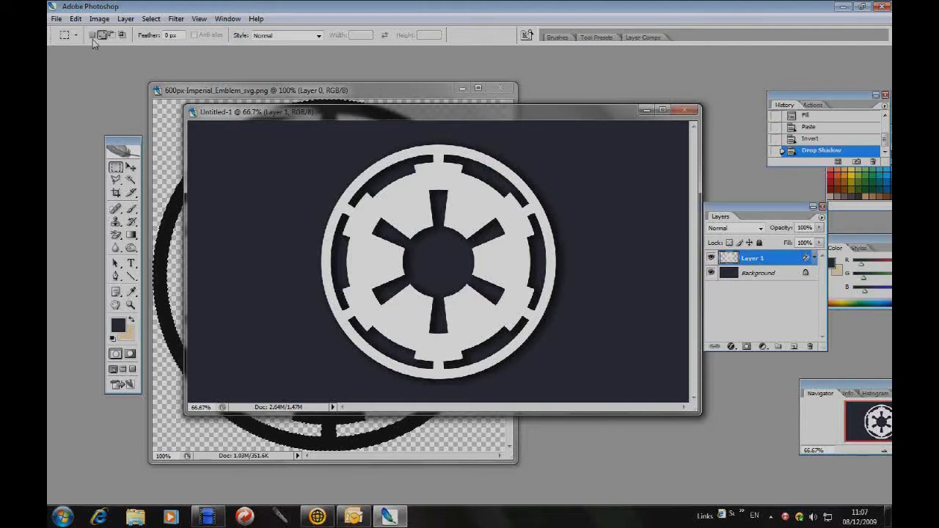
Invert the emblem layer's colours again so the emblem turns dark
click(99, 19)
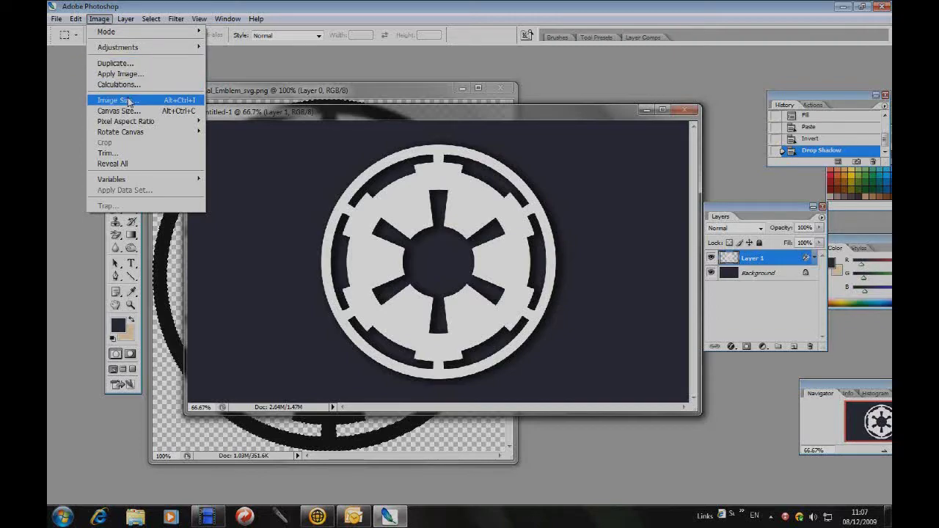
mouse_move(119, 47)
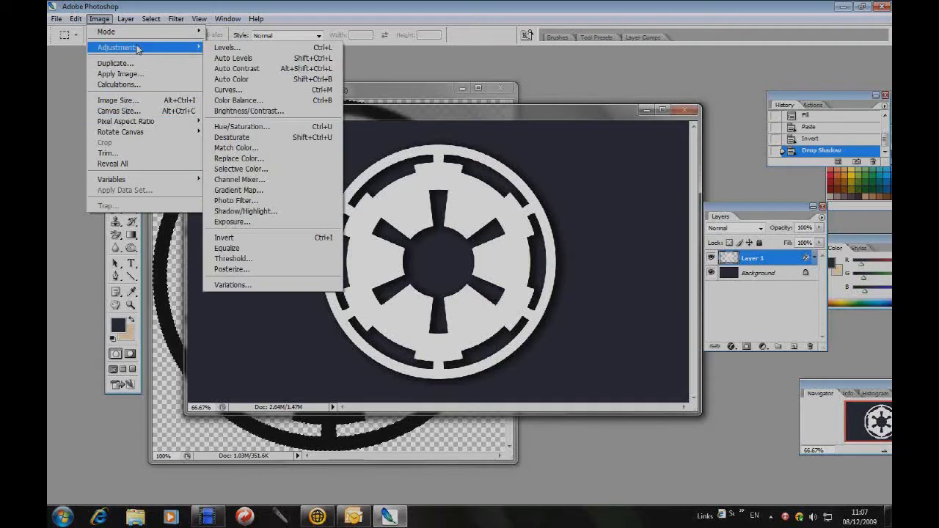
click(235, 237)
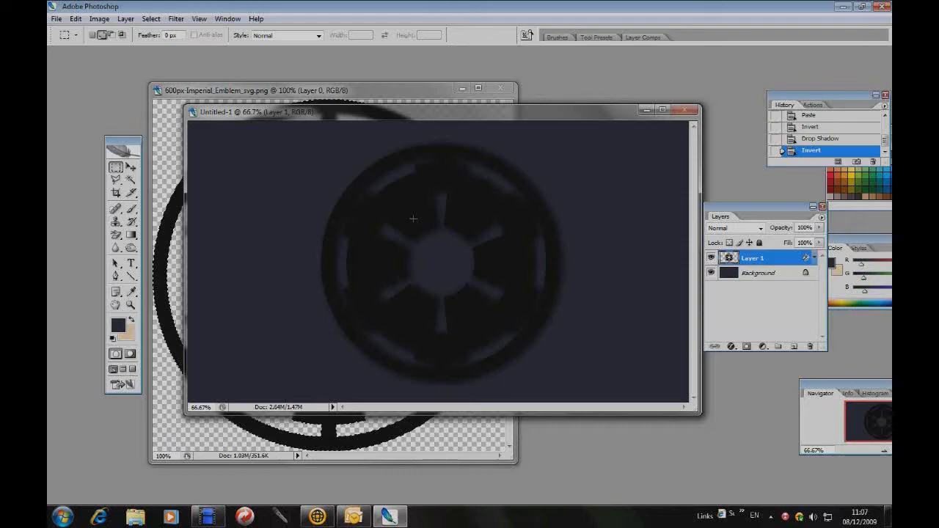
Add an Inner Glow in light blue 40b0de to the emblem layer
right_click(763, 262)
click(647, 254)
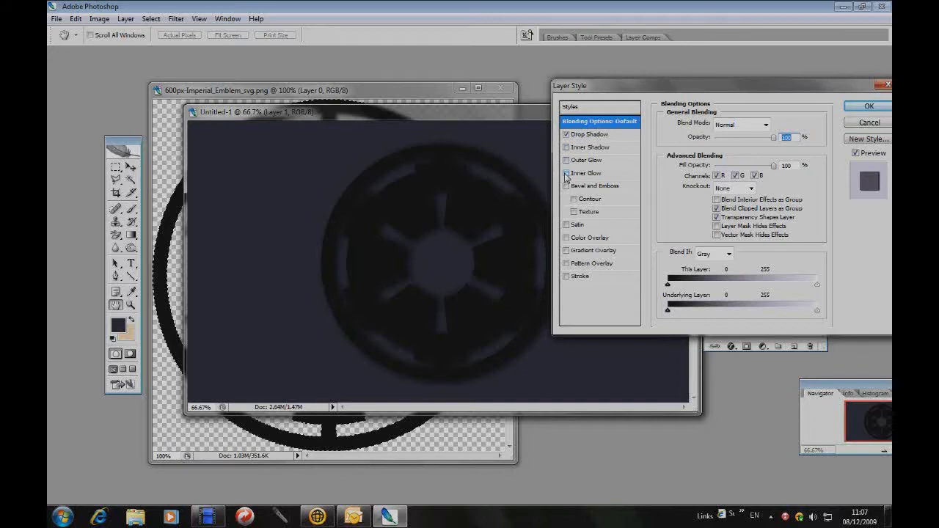
click(566, 173)
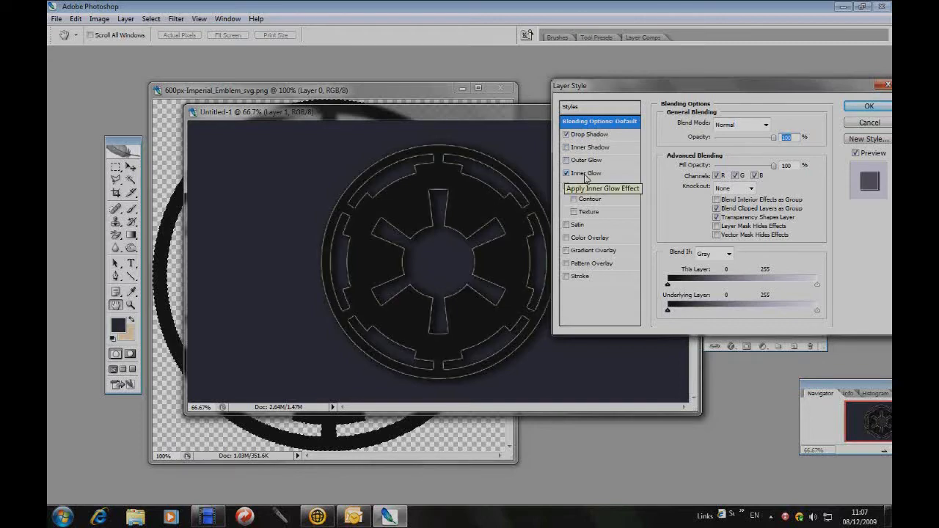
click(586, 175)
click(686, 163)
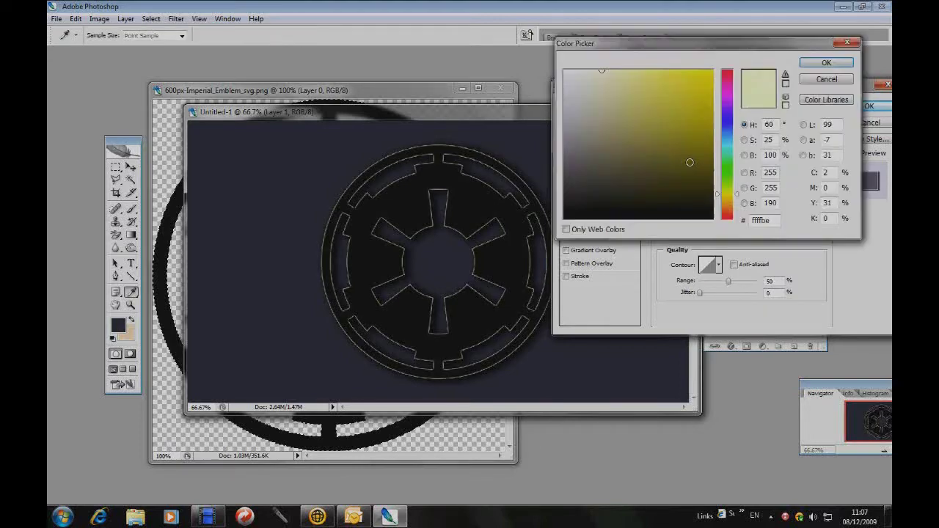
click(690, 162)
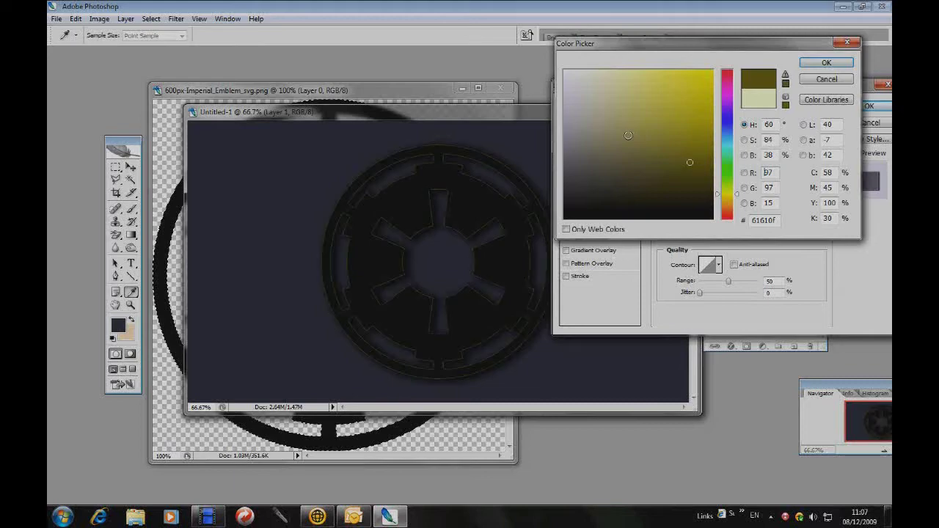
click(728, 138)
click(669, 88)
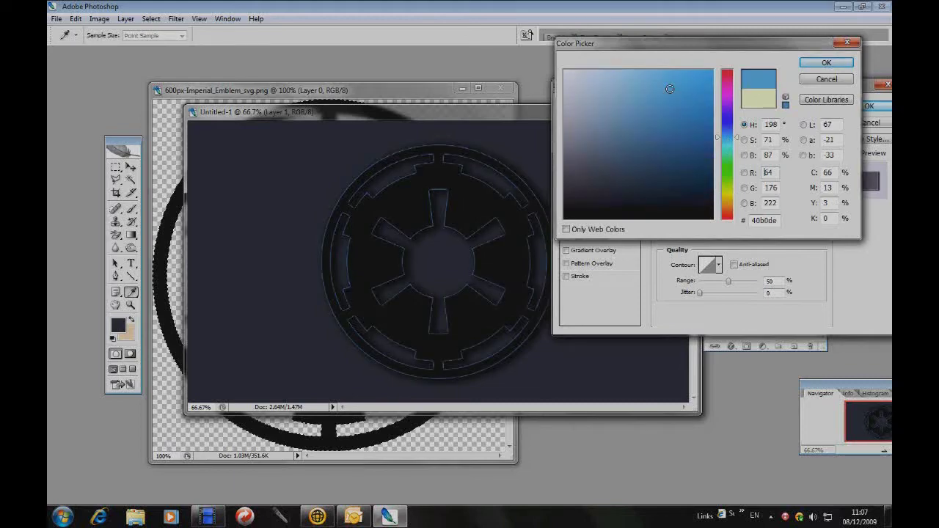
click(821, 64)
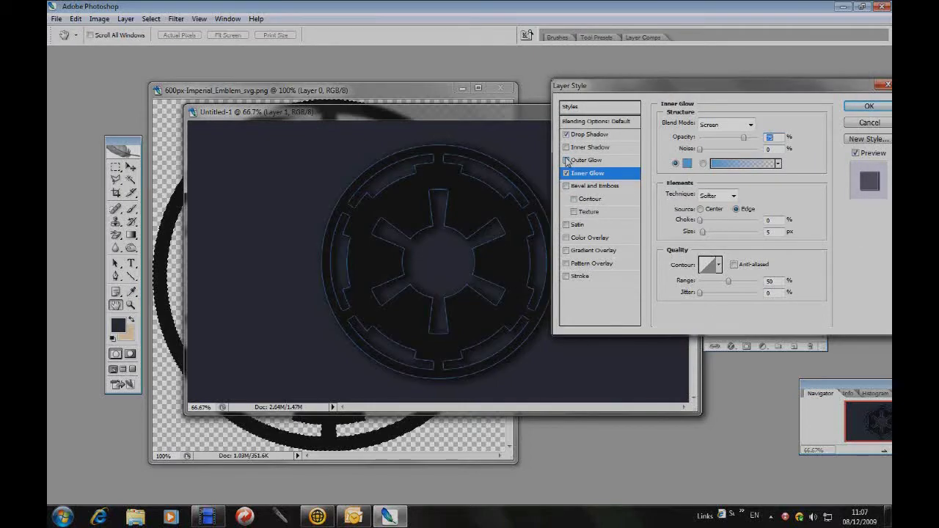
Add a Bevel and Emboss with Chisel Hard technique and adjusted depth to the emblem
click(566, 185)
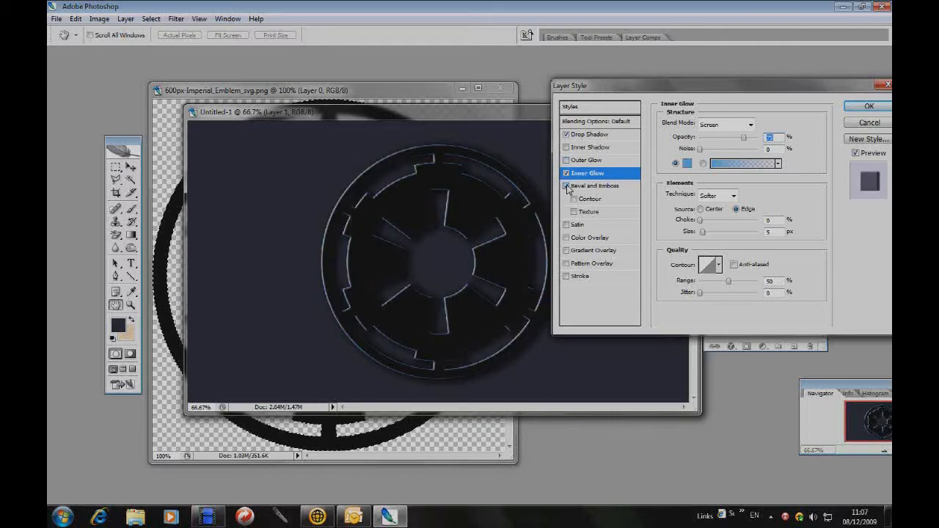
click(580, 186)
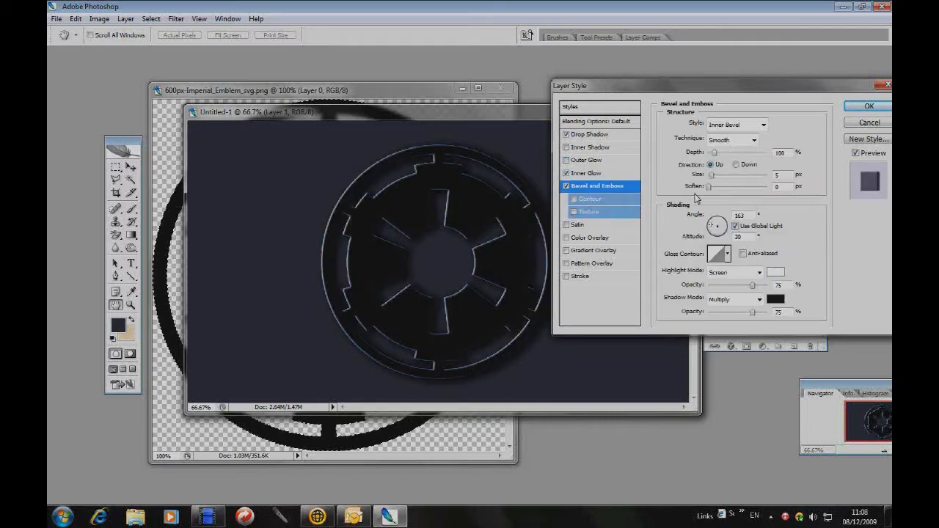
mouse_move(727, 156)
mouse_down()
mouse_move(713, 156)
mouse_move(718, 178)
mouse_move(756, 189)
mouse_move(719, 189)
mouse_up()
click(729, 139)
click(727, 157)
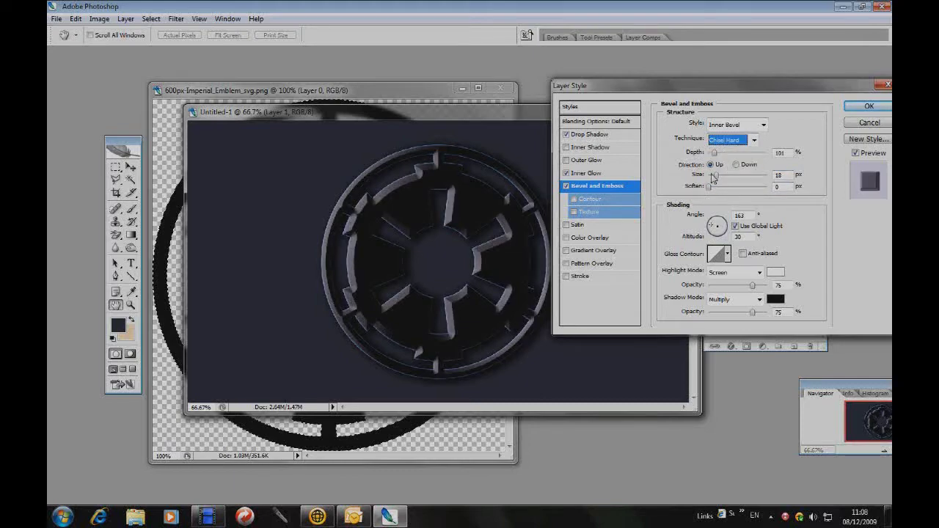
click(723, 141)
click(728, 172)
click(727, 142)
click(724, 162)
drag(714, 152, 712, 177)
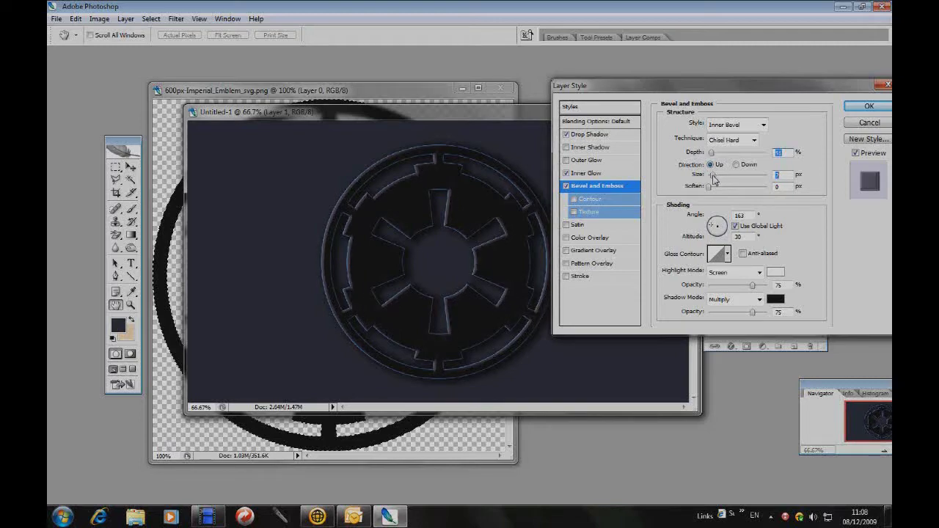
click(855, 106)
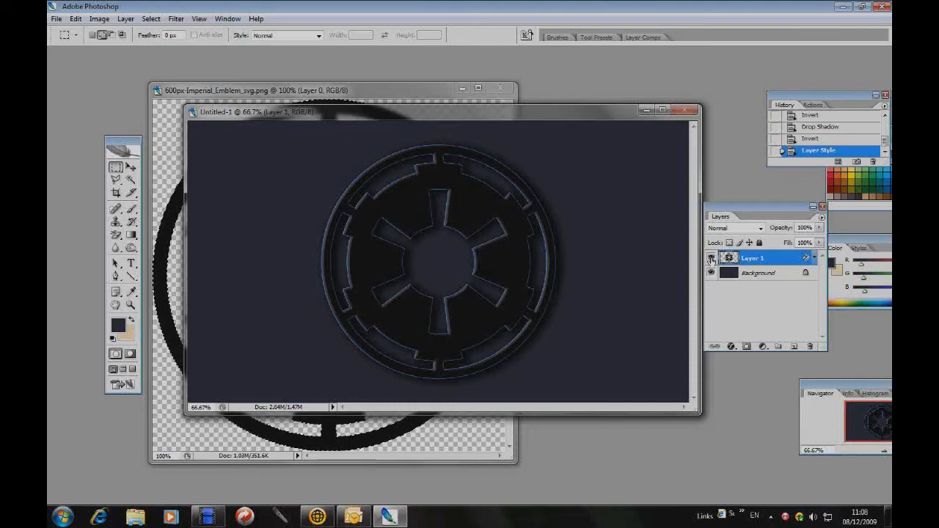
Toggle Layer 1's eye icon until the emblem layer is left hidden
click(711, 259)
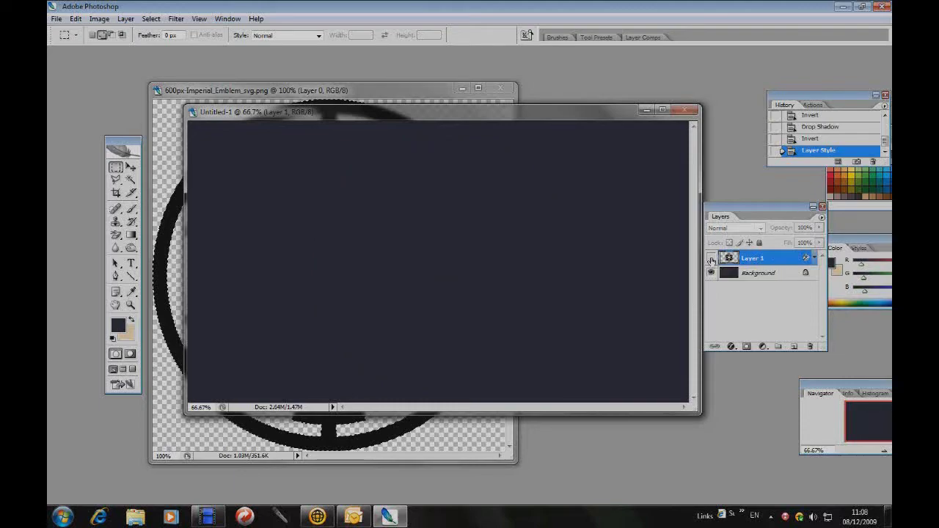
click(711, 259)
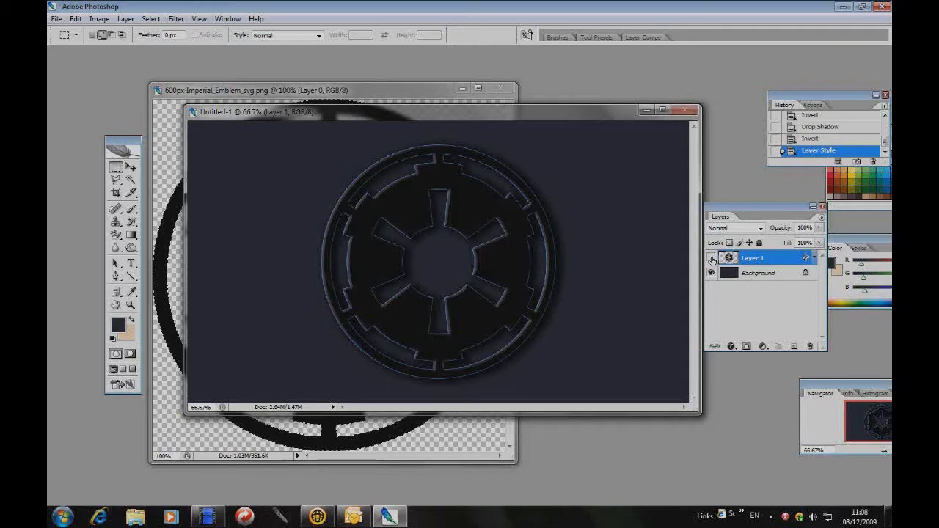
click(711, 259)
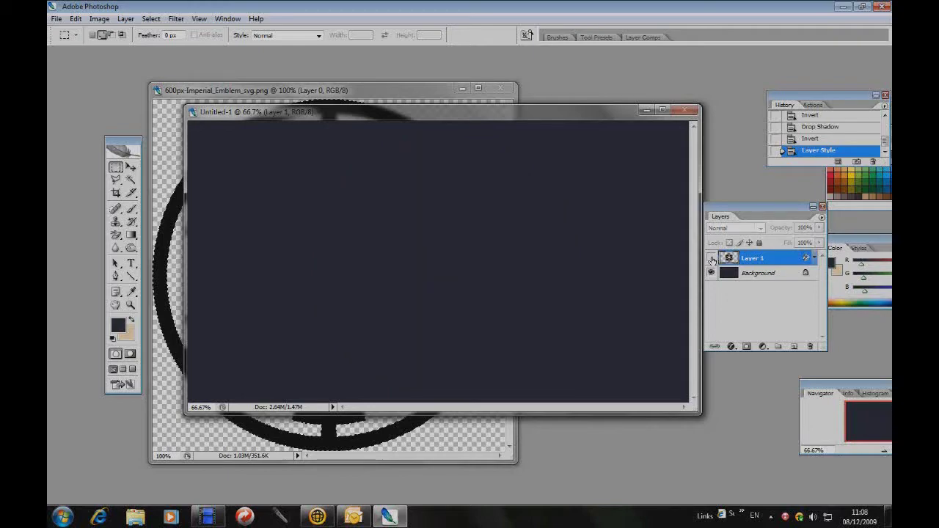
click(712, 261)
click(712, 263)
Start a text layer on the canvas in beige, EPISODE I font at 24 pt
click(131, 263)
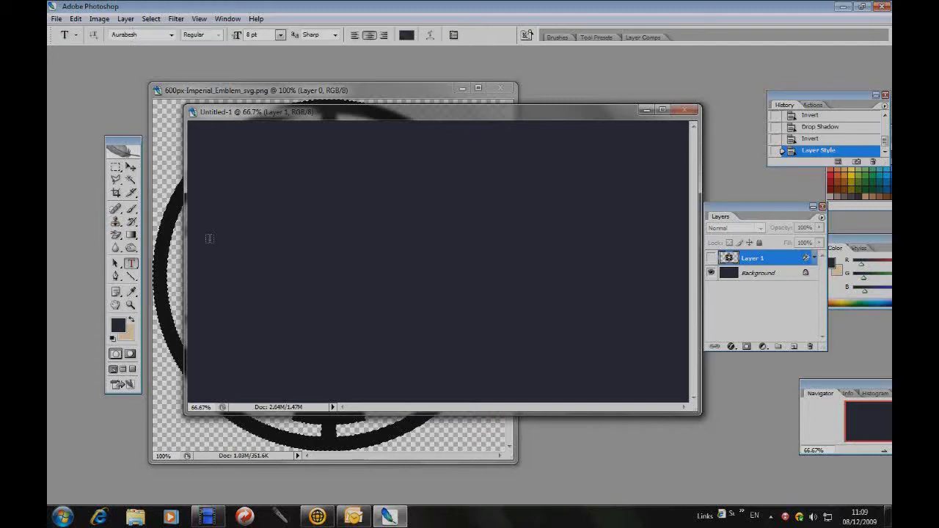
click(350, 259)
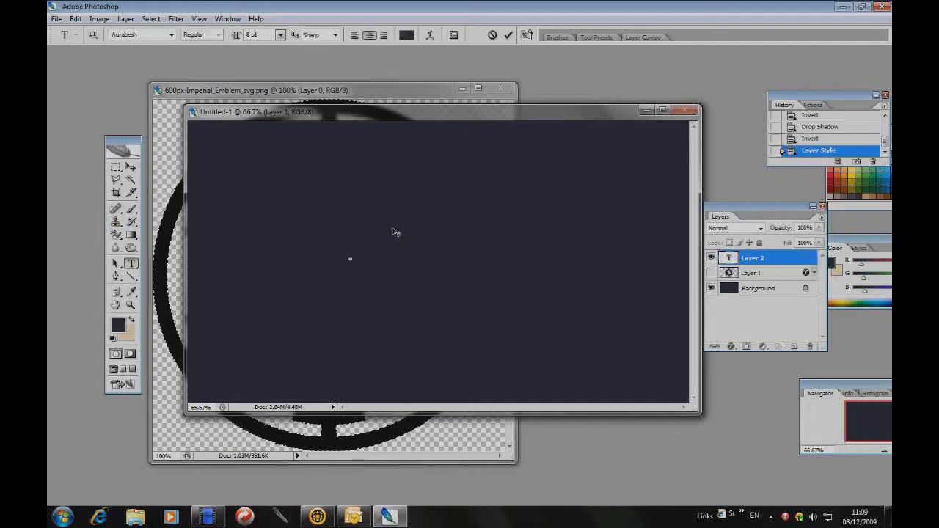
click(131, 321)
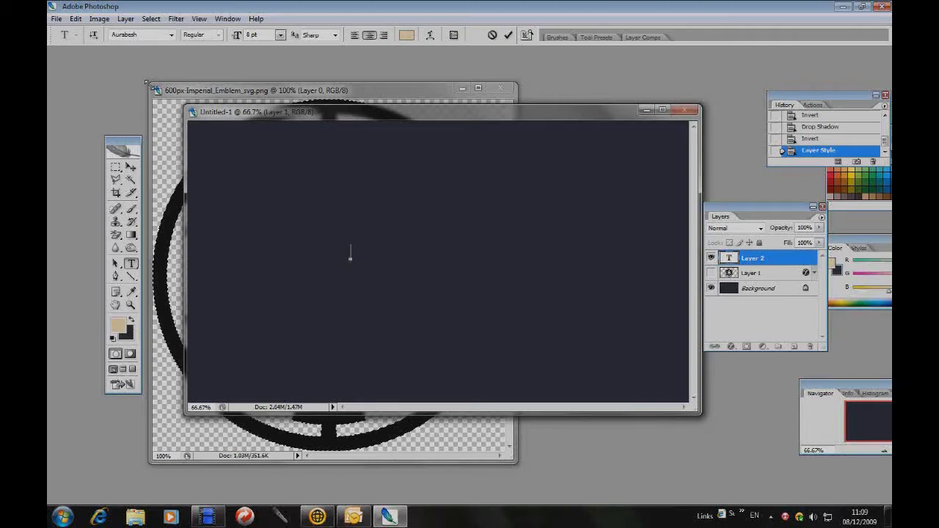
click(171, 35)
scroll(297, 74, up, 15)
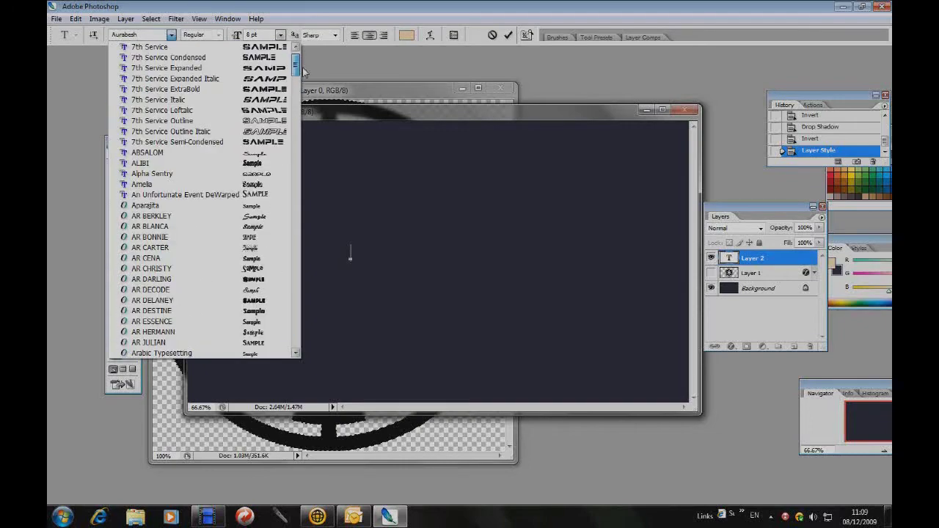
scroll(302, 66, down, 5)
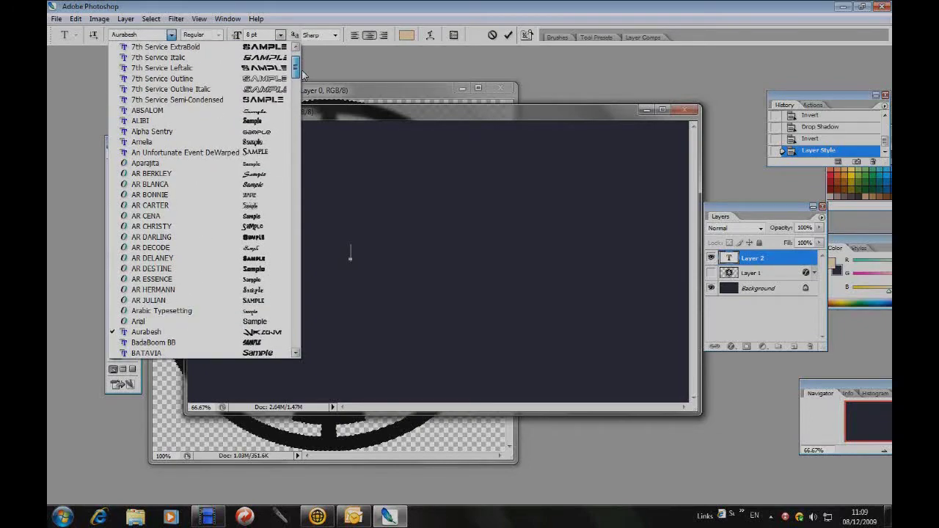
drag(295, 67, 304, 139)
click(220, 195)
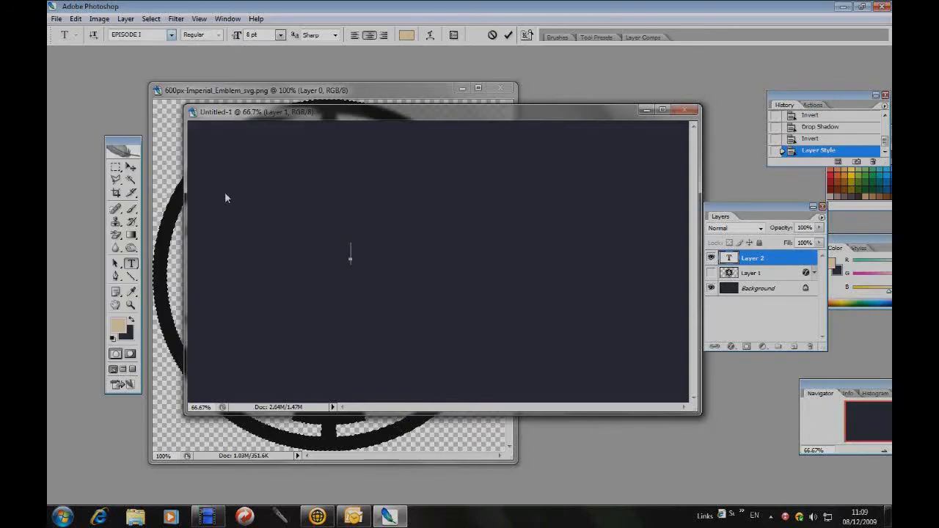
click(281, 34)
click(286, 170)
Type 'IMPERIAL SHIPYARDS', commit it and nudge it slightly right with the Move tool
text(IM)
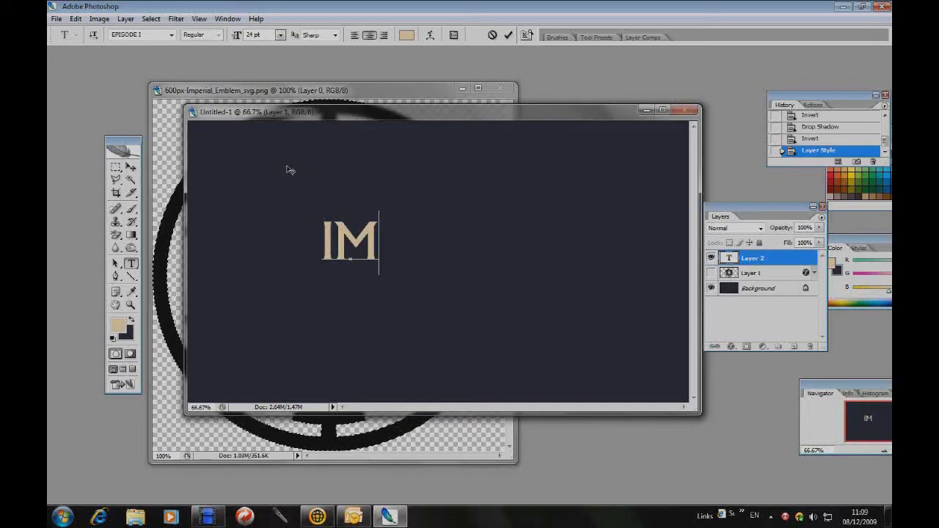
text(PERIAL)
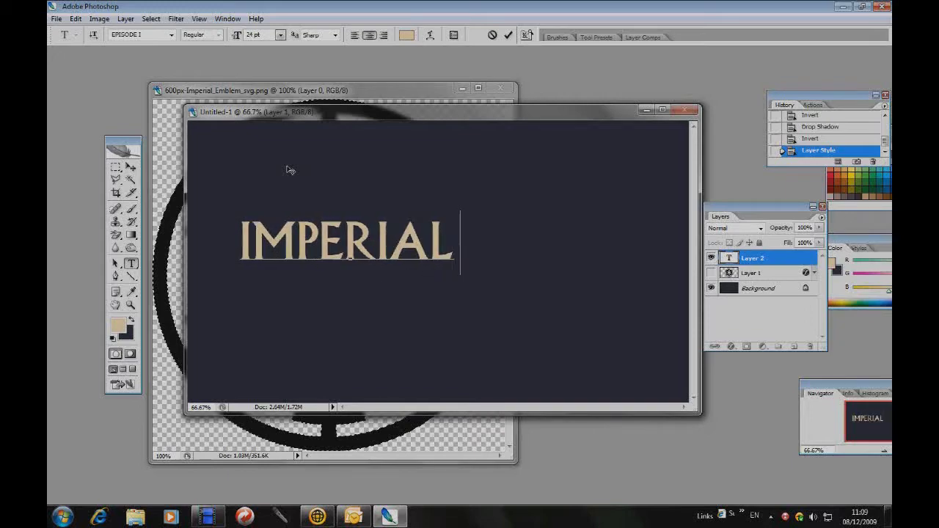
text( SHIPYARD)
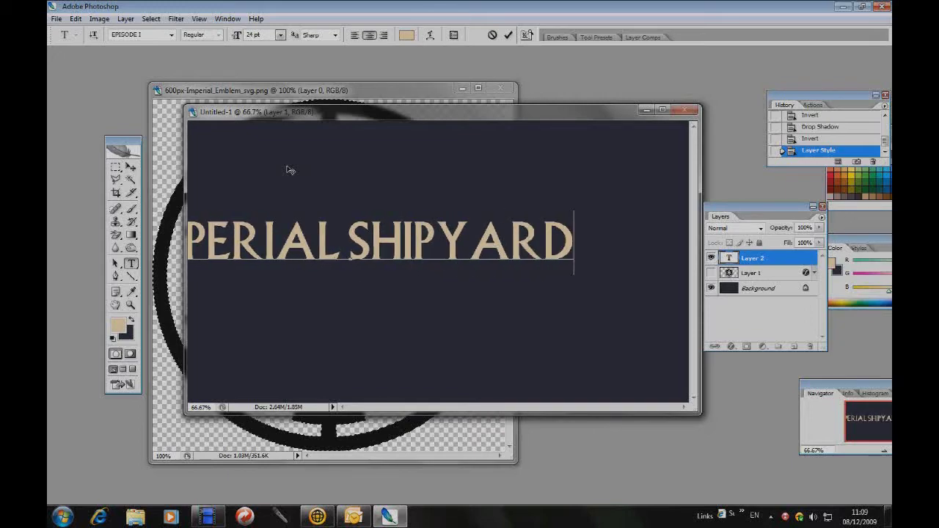
text(S)
drag(584, 253, 99, 247)
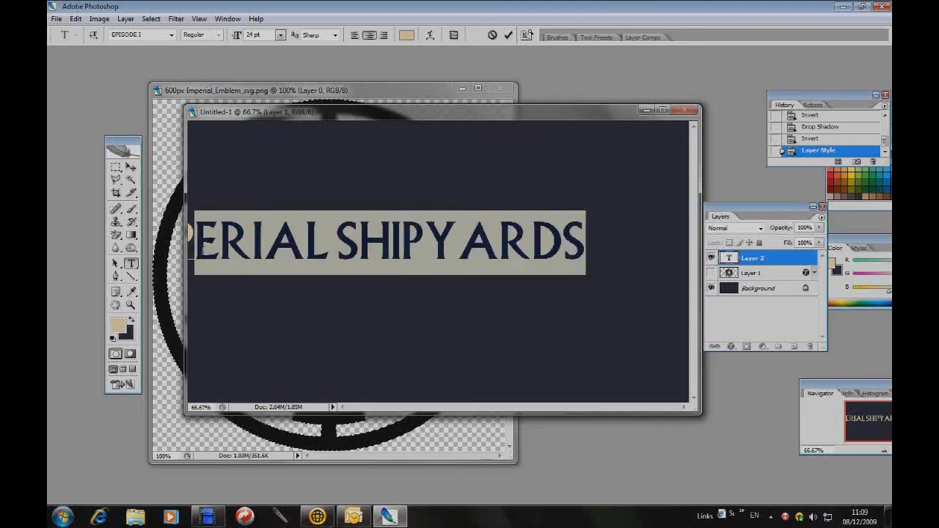
click(219, 258)
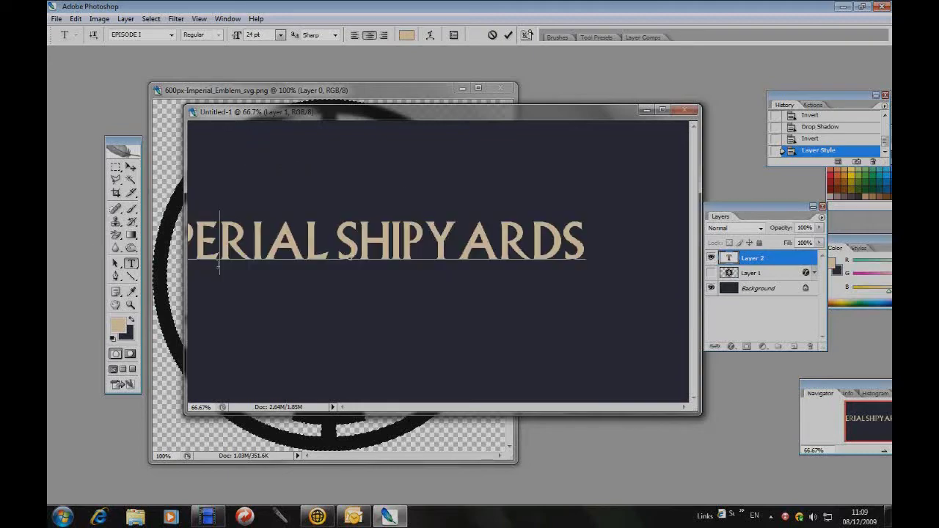
click(130, 167)
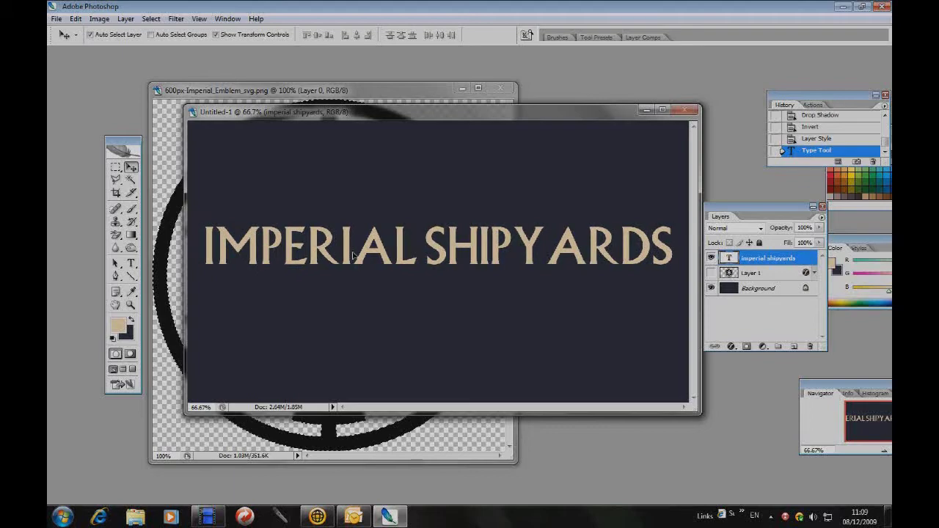
drag(351, 255, 358, 257)
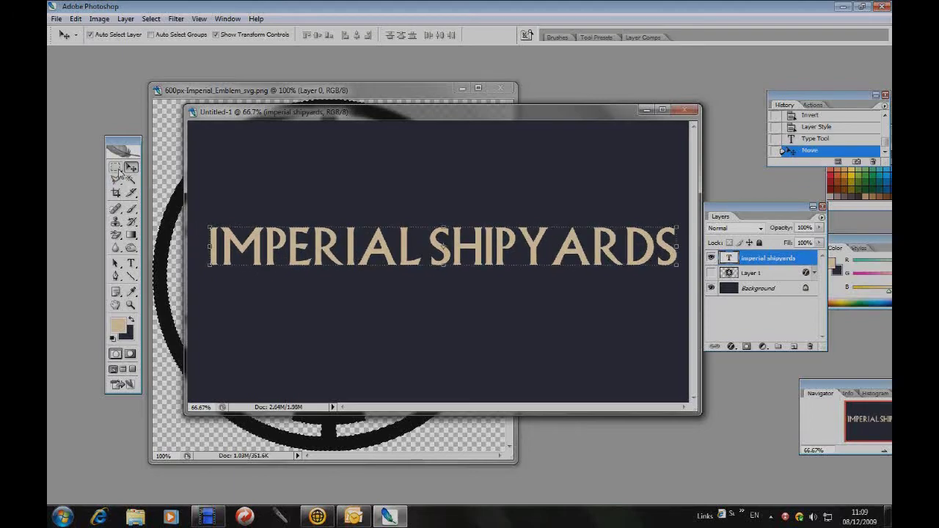
Give the IMPERIAL SHIPYARDS text layer a drop shadow with distance 8, then reopen its Blending Options
click(115, 167)
right_click(775, 261)
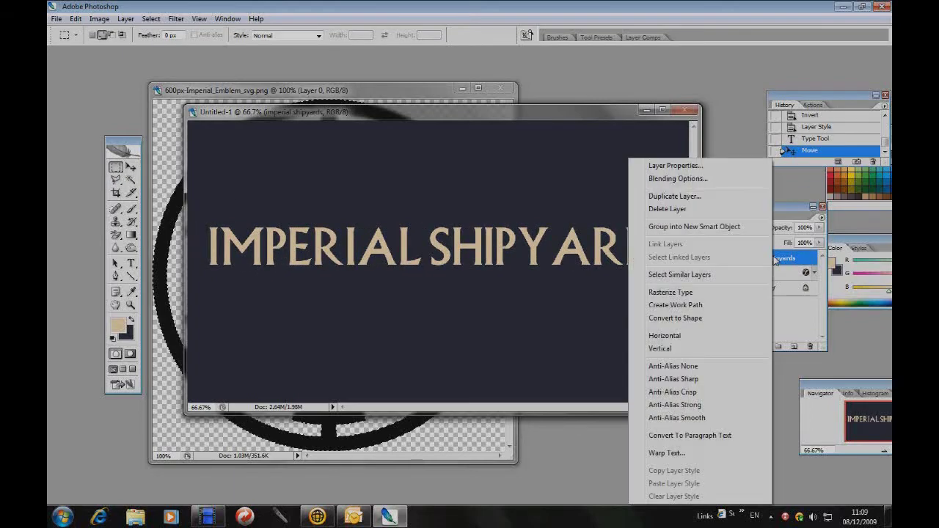
click(686, 180)
drag(620, 96, 632, 100)
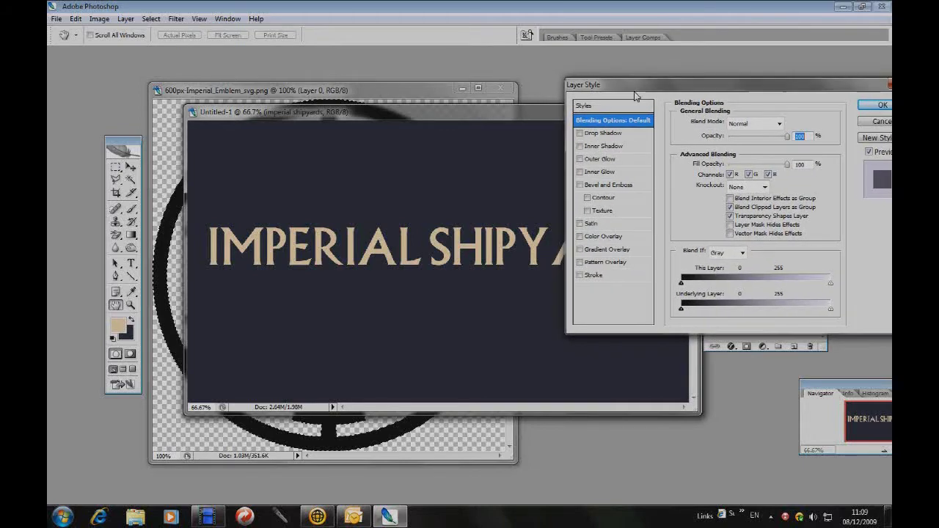
click(581, 139)
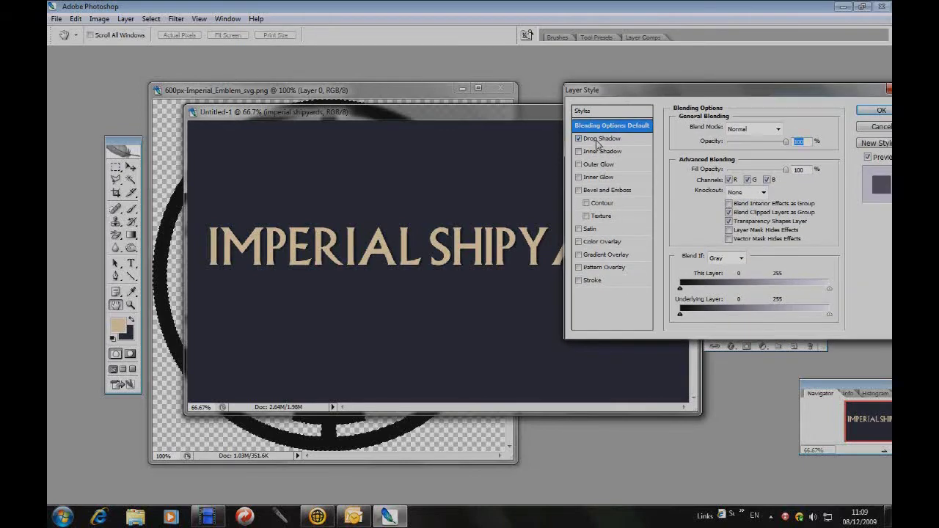
click(600, 140)
drag(715, 181, 723, 203)
click(715, 188)
click(868, 111)
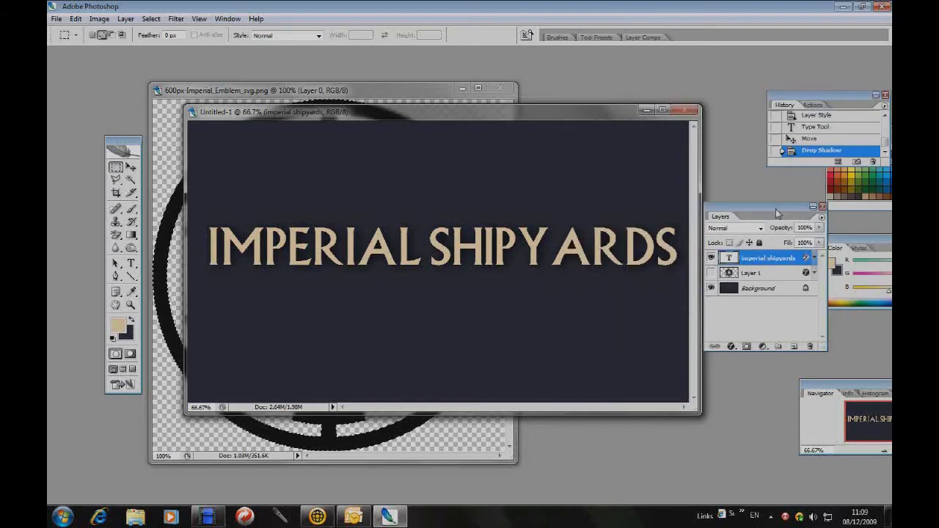
right_click(782, 259)
click(697, 177)
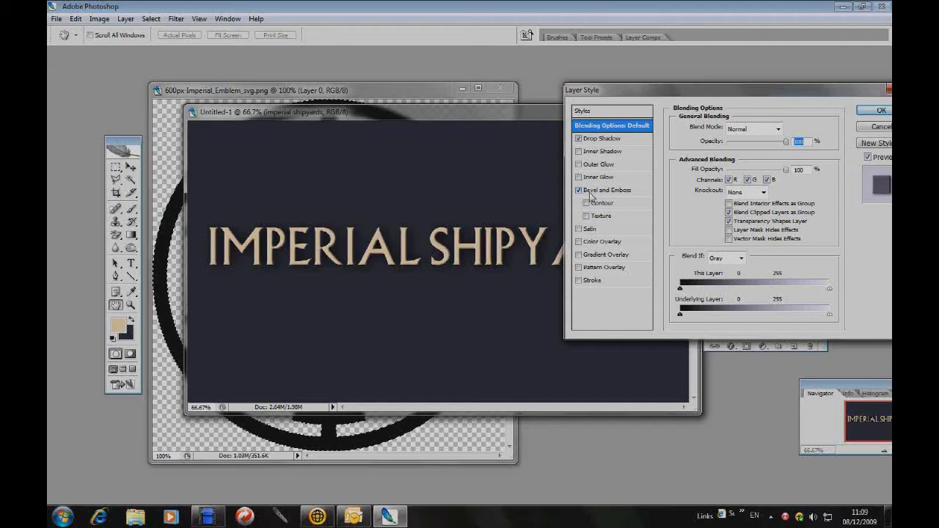
Add a Chisel Hard bevel and emboss with size 5 and depth about 151 to the text
click(602, 192)
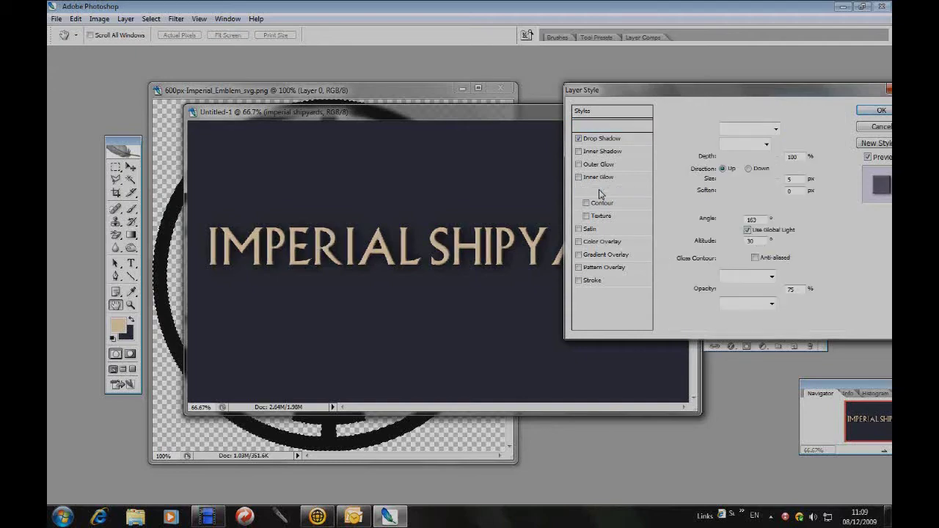
click(739, 146)
click(741, 162)
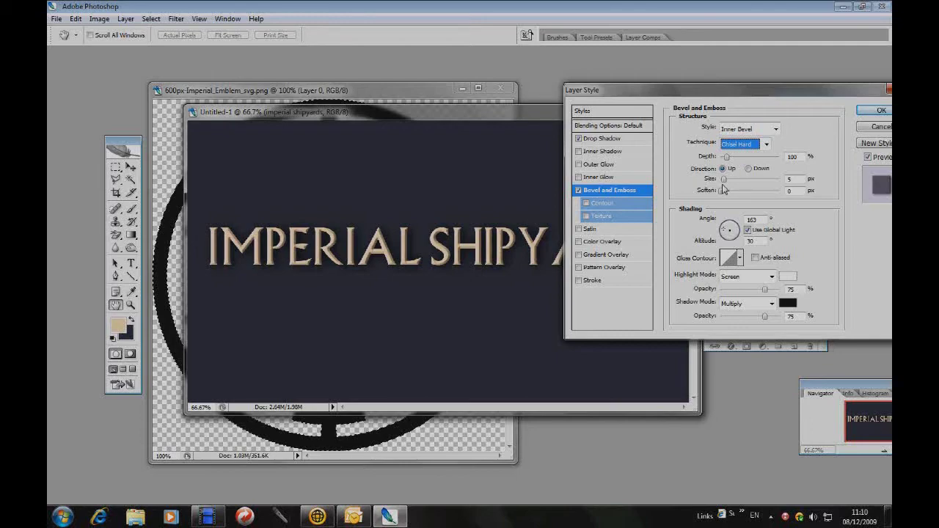
key(Tab)
key(Tab)
text(5)
key(Tab)
drag(726, 157, 741, 157)
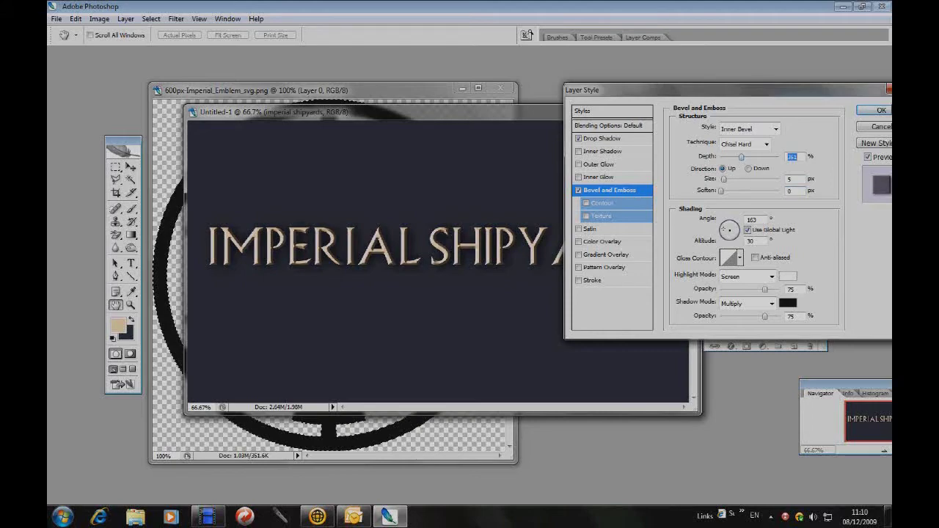
click(882, 111)
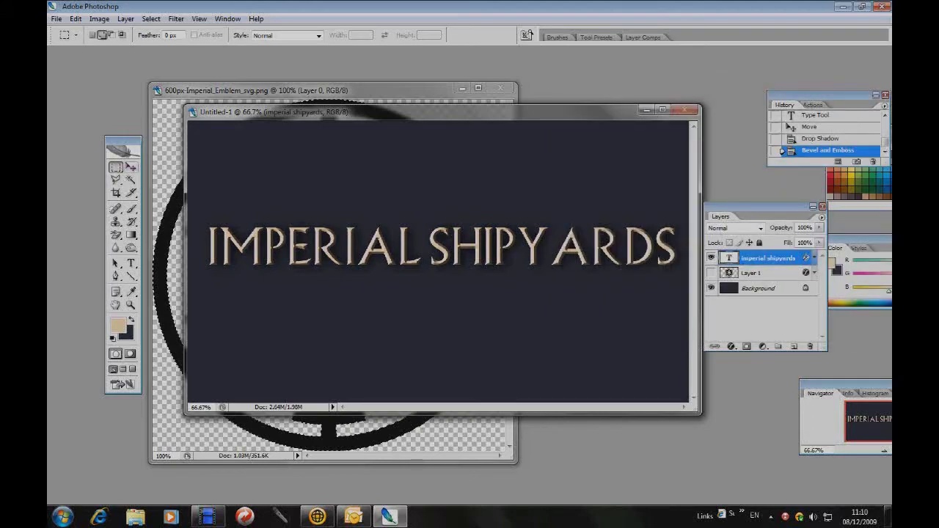